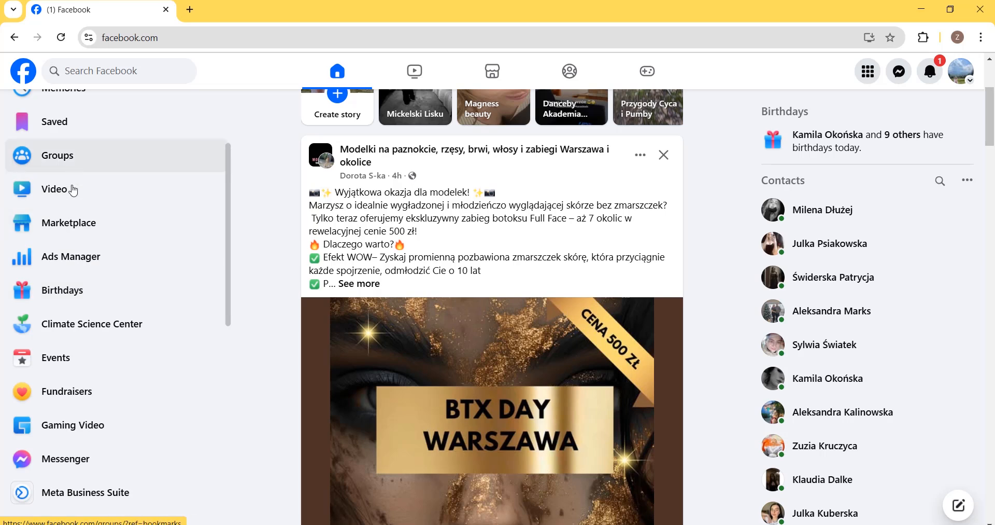
- Open Ads Manager from the Facebook sidebar
{"action": "scroll", "coordinate": [83, 301], "scroll_direction": "down", "scroll_amount": 2}
{"action": "scroll", "coordinate": [78, 301], "scroll_direction": "up", "scroll_amount": 3}
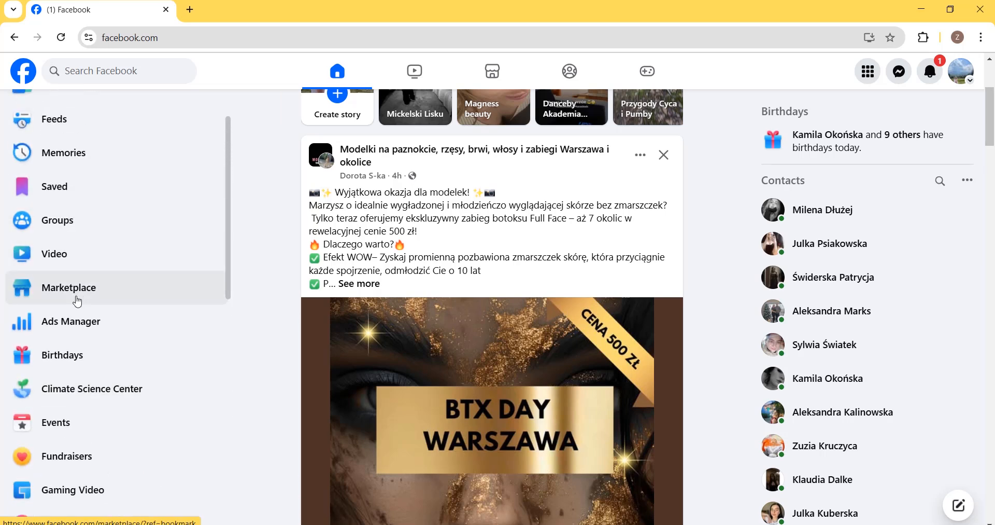
{"action": "left_click", "coordinate": [66, 329]}
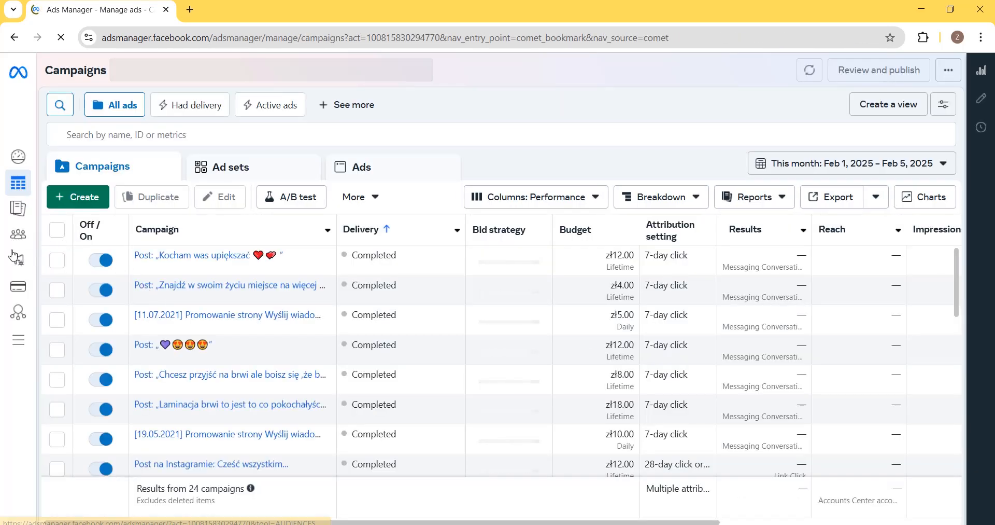
- Go to Business settings from the All tools list
{"action": "mouse_move", "coordinate": [15, 290]}
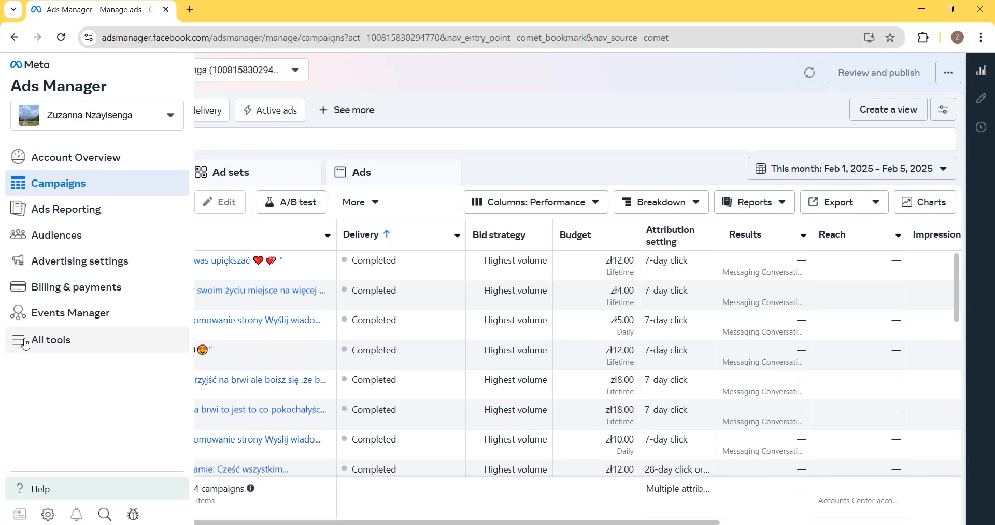
{"action": "left_click", "coordinate": [18, 343]}
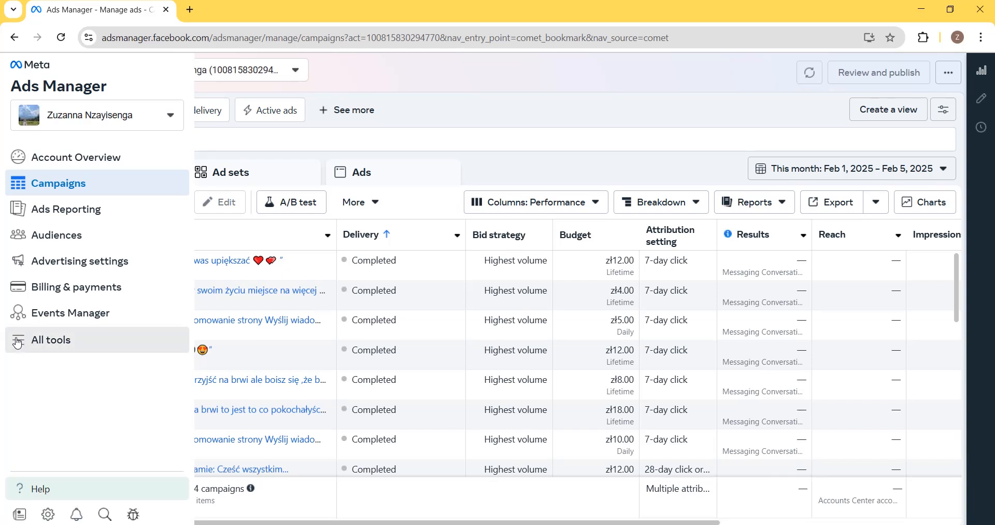
{"action": "left_click", "coordinate": [335, 141]}
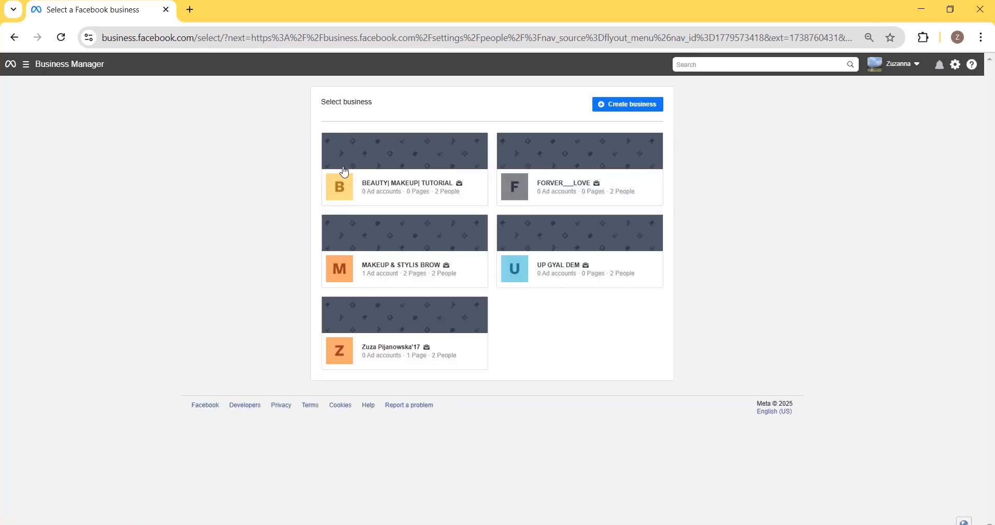
- Open the MAKEUP & STYLIS BROW portfolio and choose Business Manager in its settings sidebar
{"action": "left_click", "coordinate": [397, 270]}
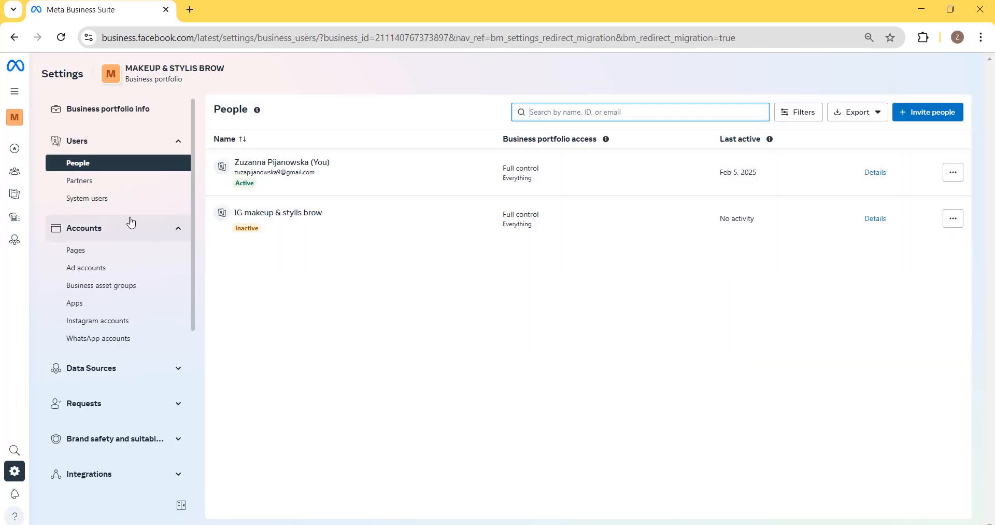
{"action": "scroll", "coordinate": [101, 311], "scroll_direction": "down", "scroll_amount": 3}
{"action": "scroll", "coordinate": [102, 328], "scroll_direction": "down", "scroll_amount": 2}
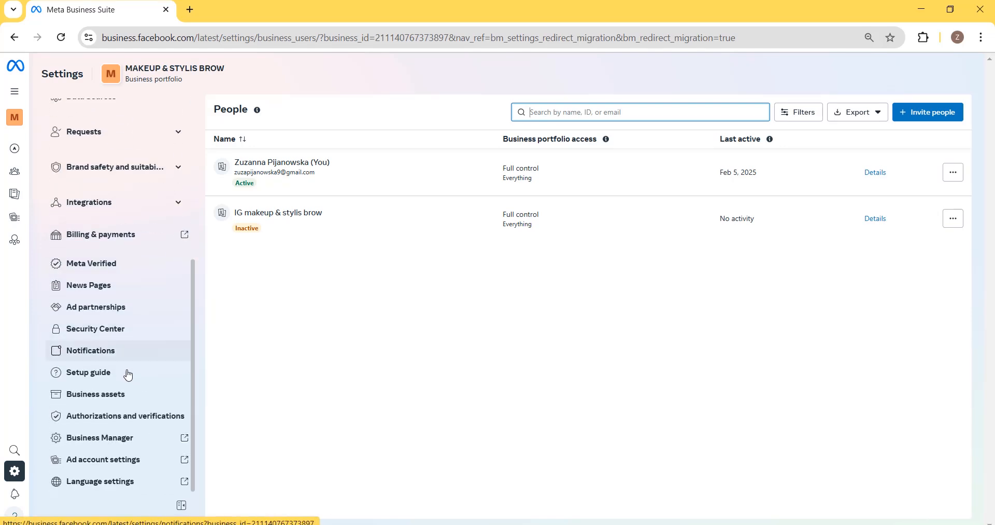
{"action": "left_click", "coordinate": [114, 441]}
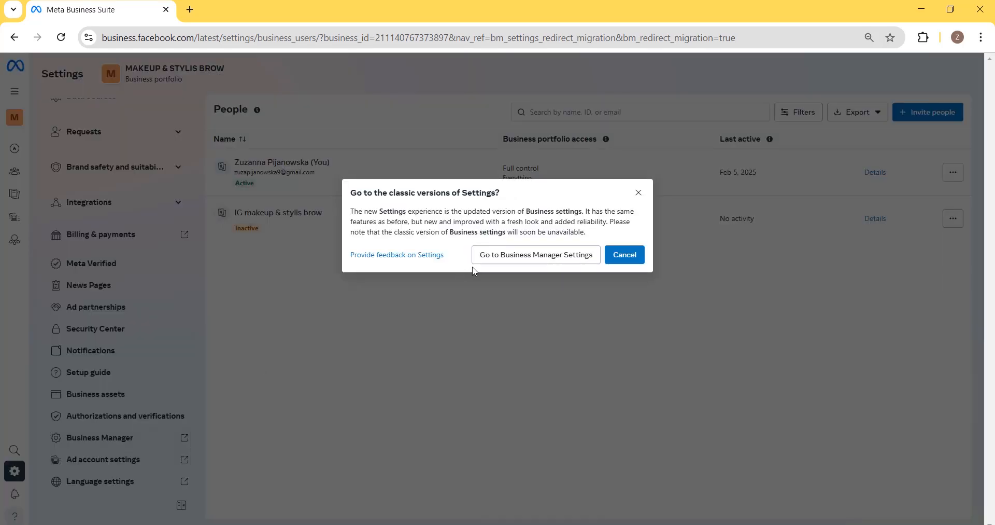
- Switch to classic Business Manager Settings and review the People list with one Full control user
{"action": "left_click", "coordinate": [539, 257]}
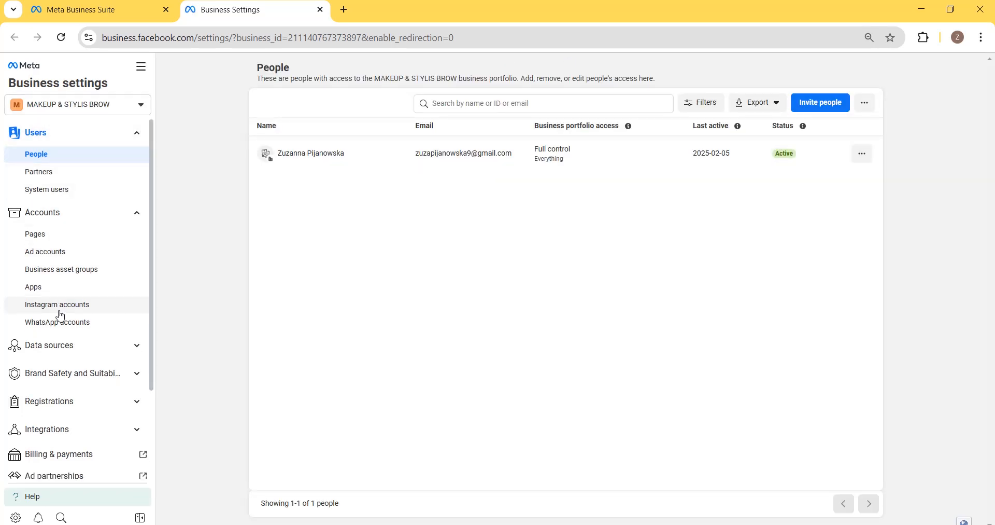
{"action": "scroll", "coordinate": [60, 314], "scroll_direction": "down", "scroll_amount": 1}
{"action": "scroll", "coordinate": [72, 274], "scroll_direction": "up", "scroll_amount": 1}
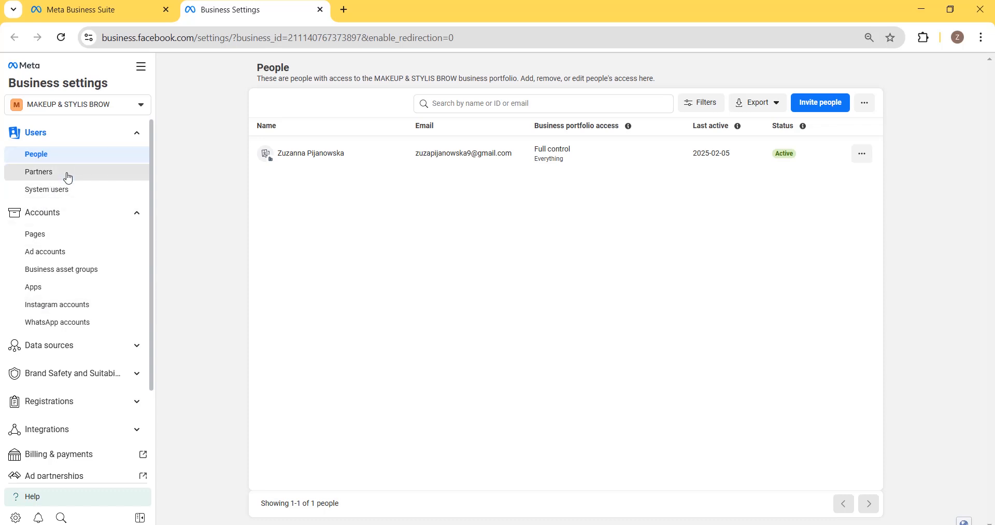
{"action": "scroll", "coordinate": [91, 363], "scroll_direction": "down", "scroll_amount": 1}
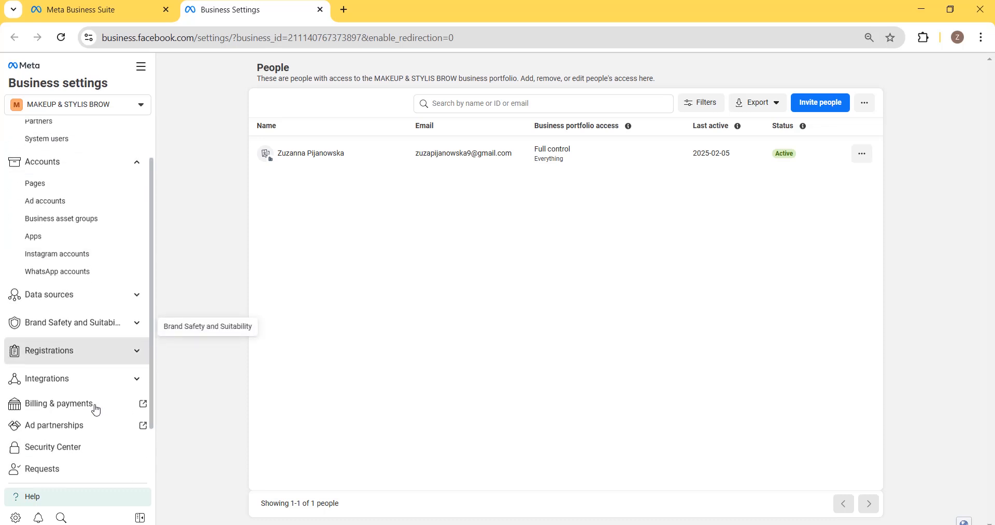
{"action": "scroll", "coordinate": [105, 372], "scroll_direction": "up", "scroll_amount": 1}
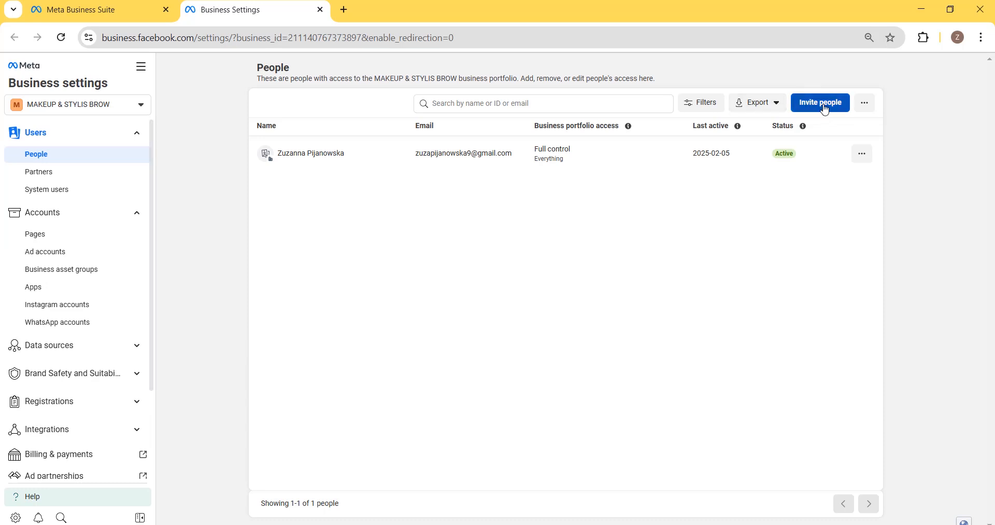
- Start an invitation with the new person's e-mail address filled in from the suggestion
{"action": "left_click", "coordinate": [828, 110]}
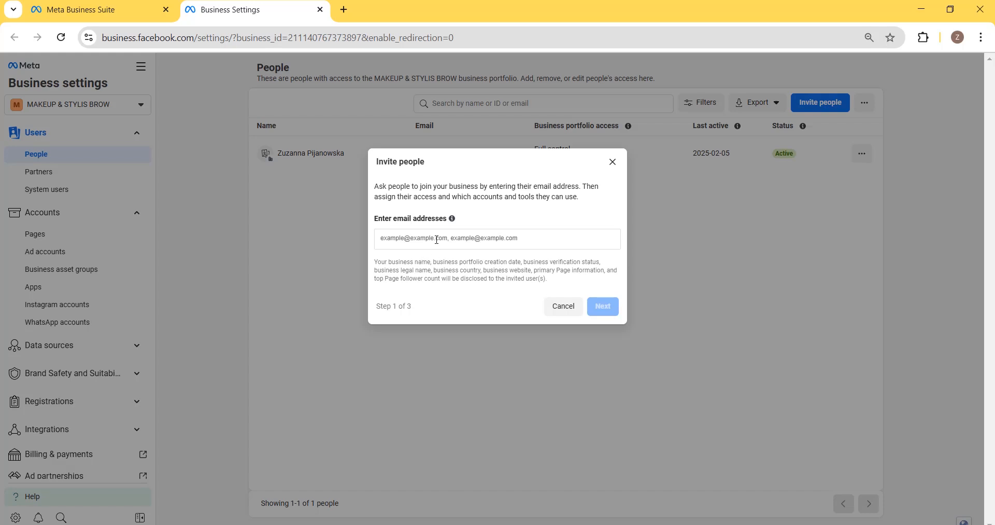
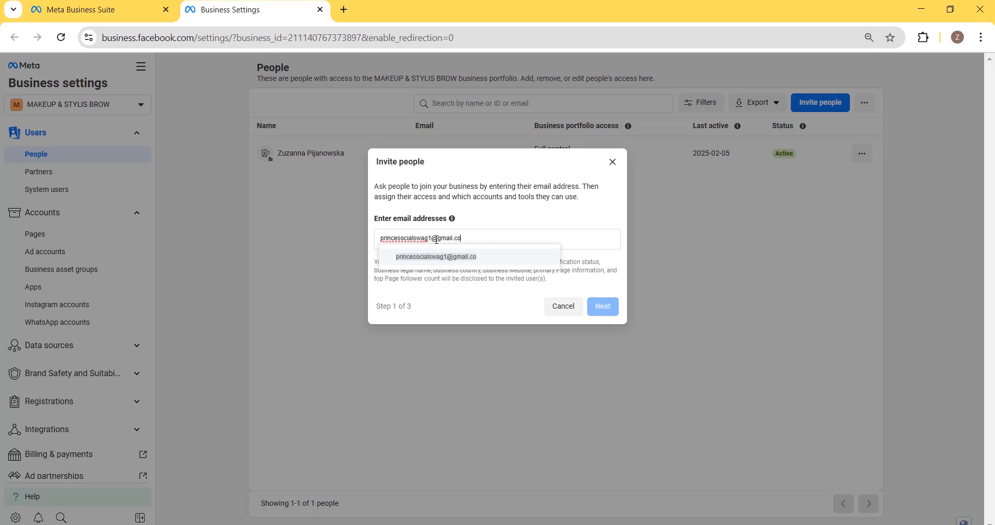
{"action": "left_click", "coordinate": [501, 258]}
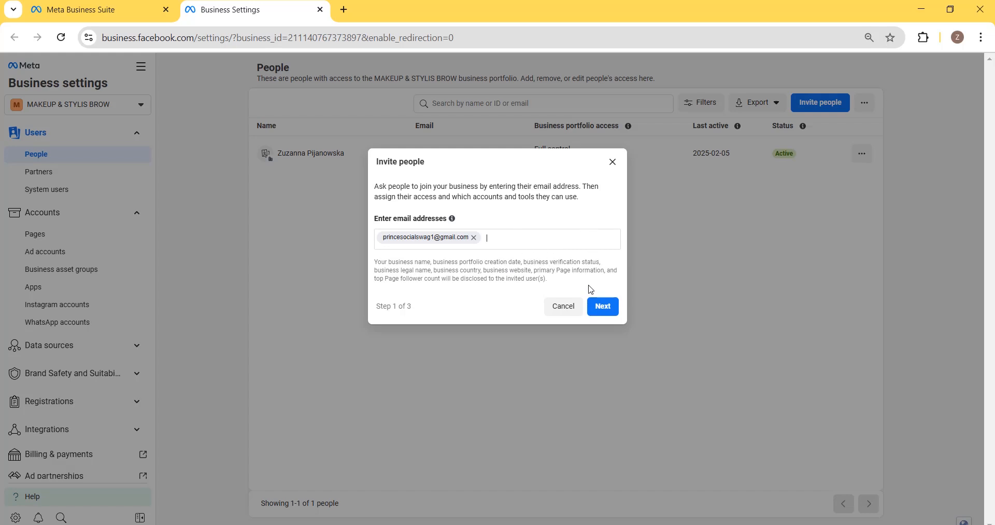
{"action": "left_click", "coordinate": [605, 308]}
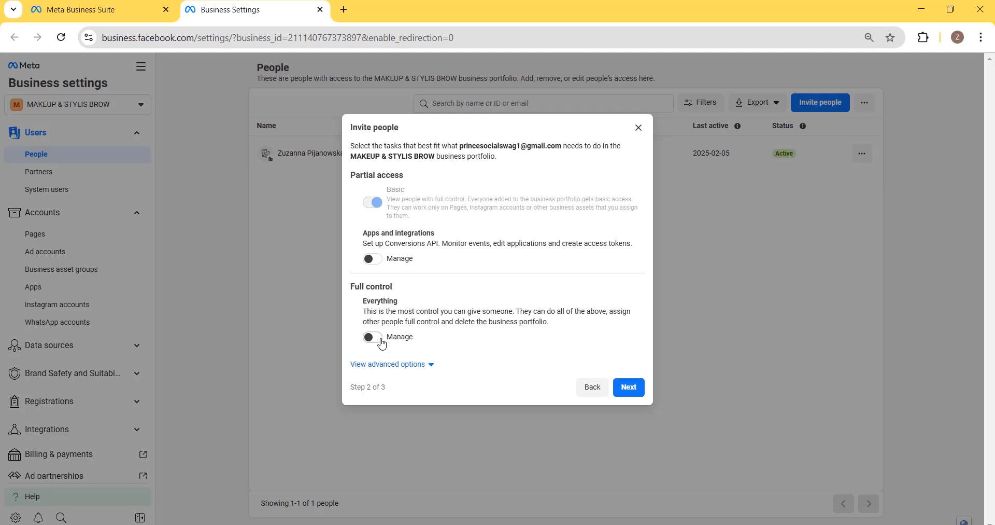
- Give the invitee Full control of everything plus Finance management access
{"action": "left_click", "coordinate": [398, 365]}
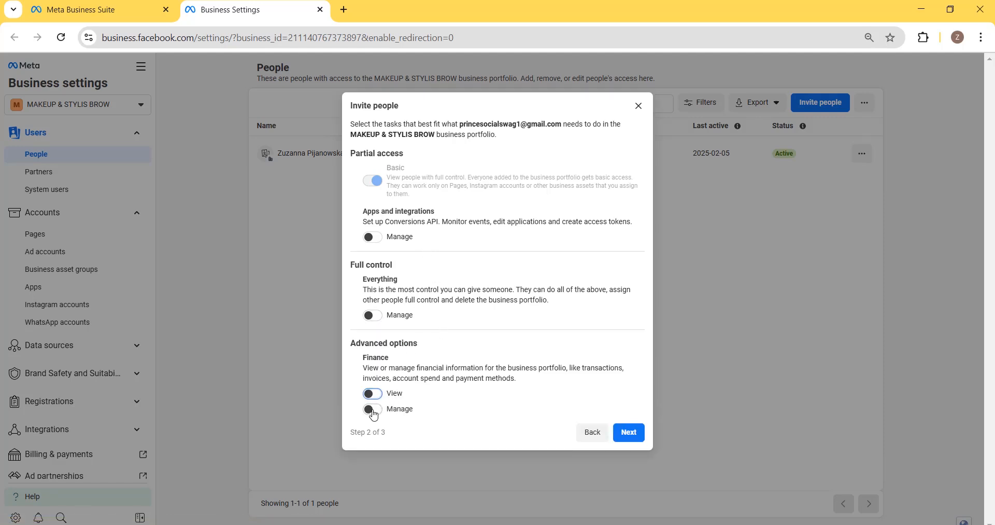
{"action": "left_click", "coordinate": [385, 409]}
{"action": "left_click", "coordinate": [377, 315]}
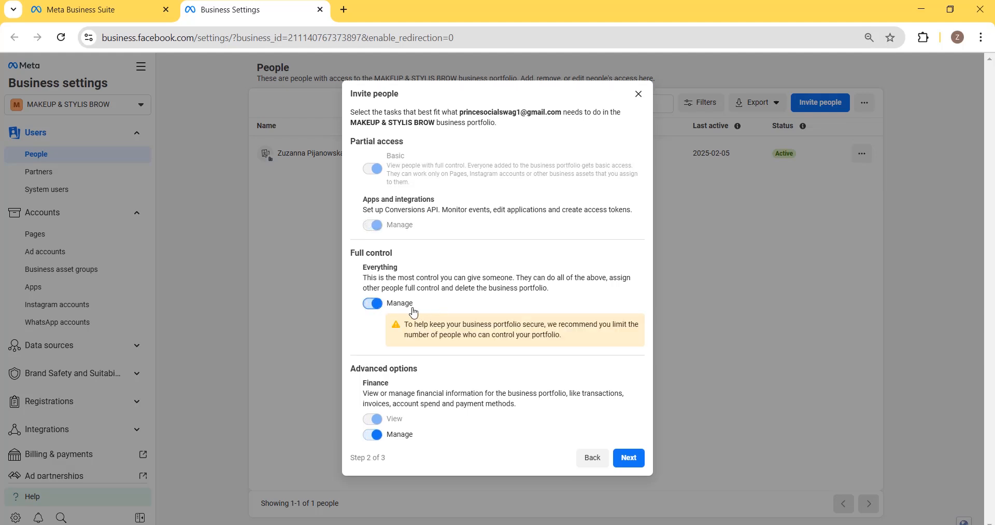
{"action": "left_click", "coordinate": [638, 466]}
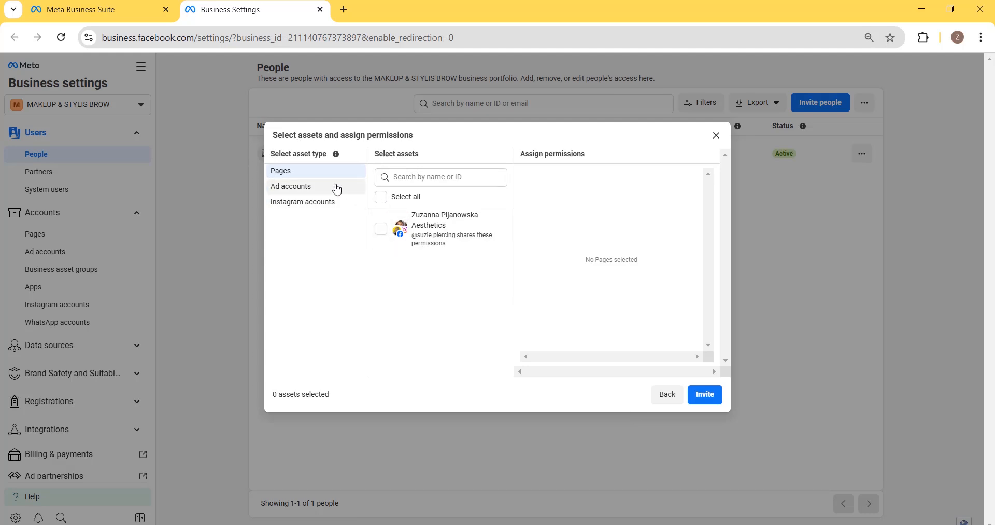
- Share the Page with Content, Ads, Revenue and Full control permissions enabled
{"action": "left_click", "coordinate": [380, 230]}
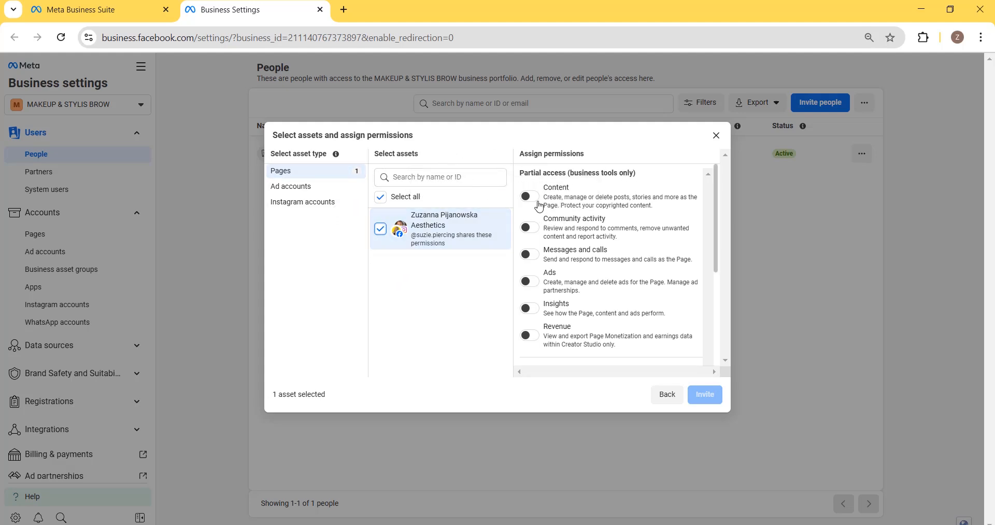
{"action": "left_click", "coordinate": [537, 200]}
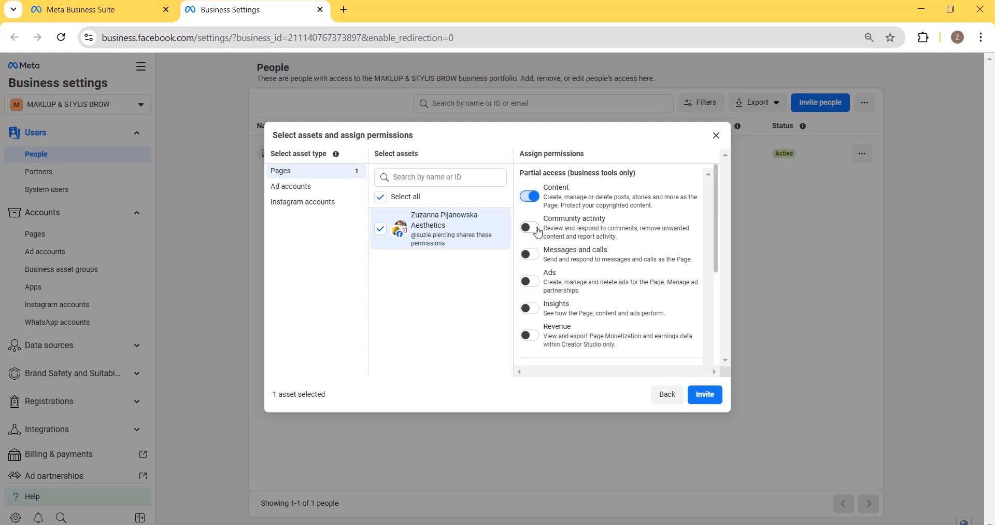
{"action": "scroll", "coordinate": [539, 252], "scroll_direction": "down", "scroll_amount": 1}
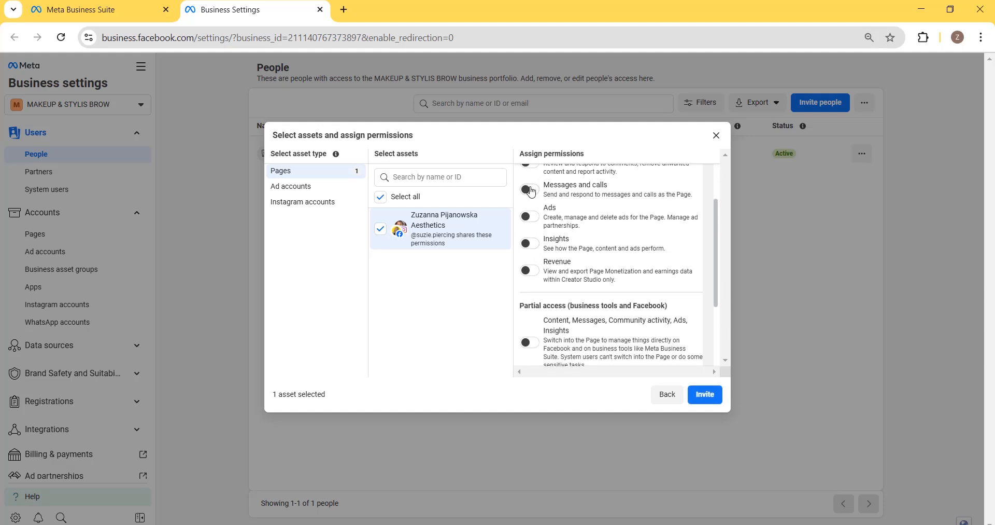
{"action": "left_click", "coordinate": [529, 217]}
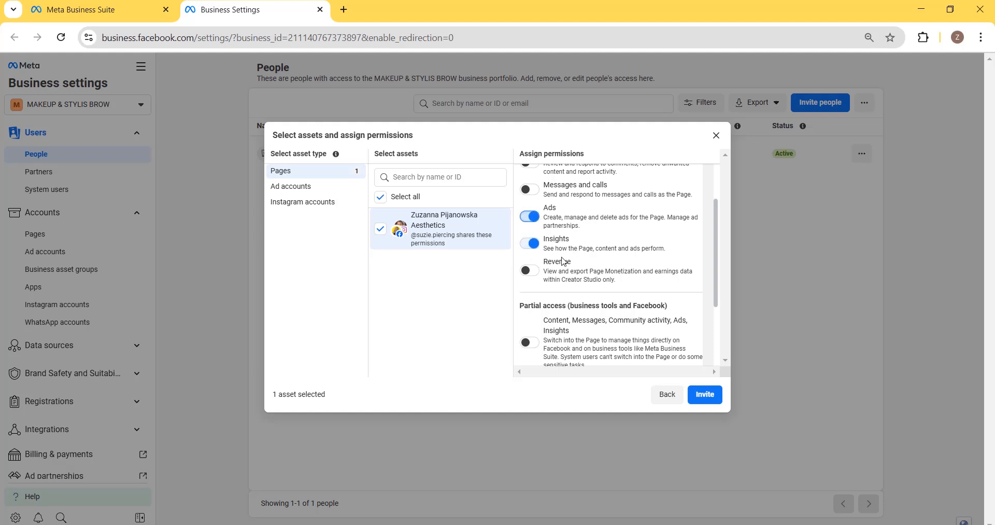
{"action": "left_click", "coordinate": [535, 274]}
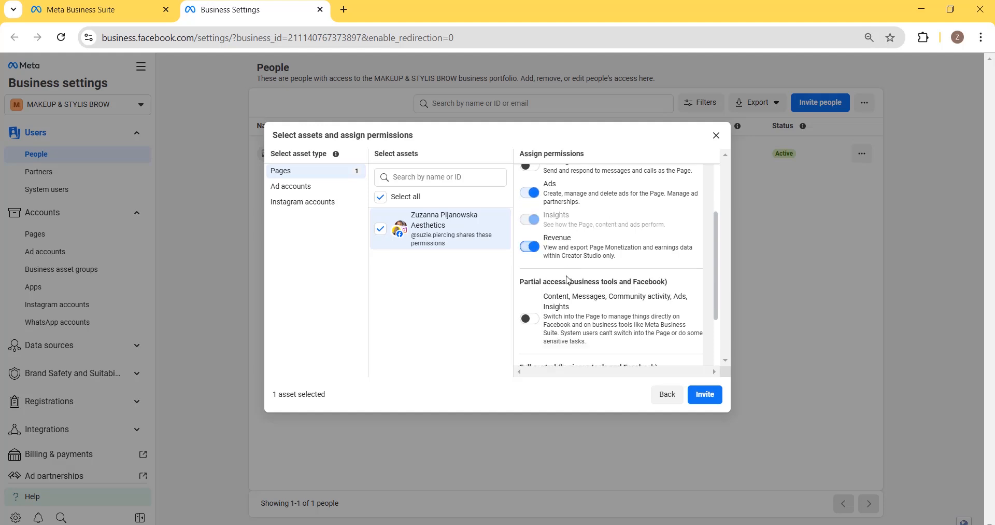
{"action": "scroll", "coordinate": [534, 269], "scroll_direction": "down", "scroll_amount": 2}
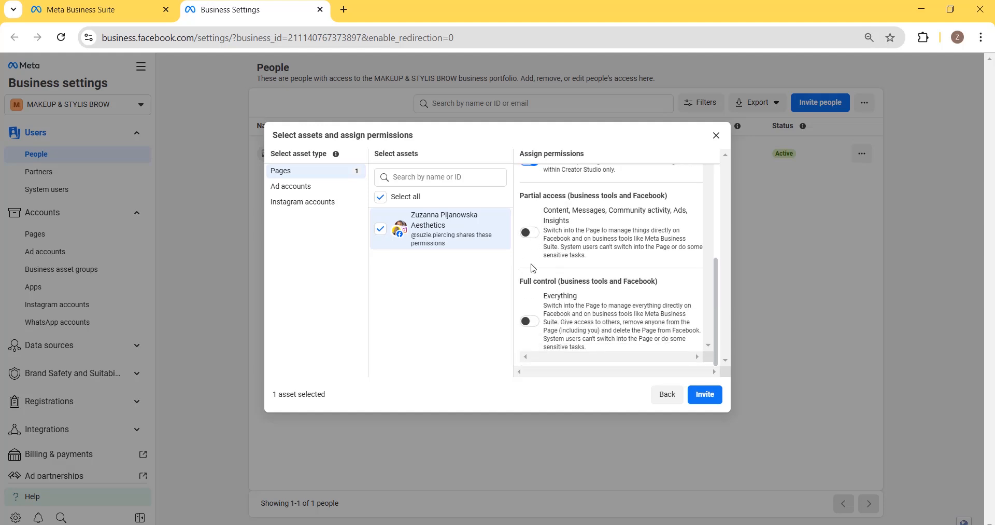
{"action": "left_click", "coordinate": [527, 321]}
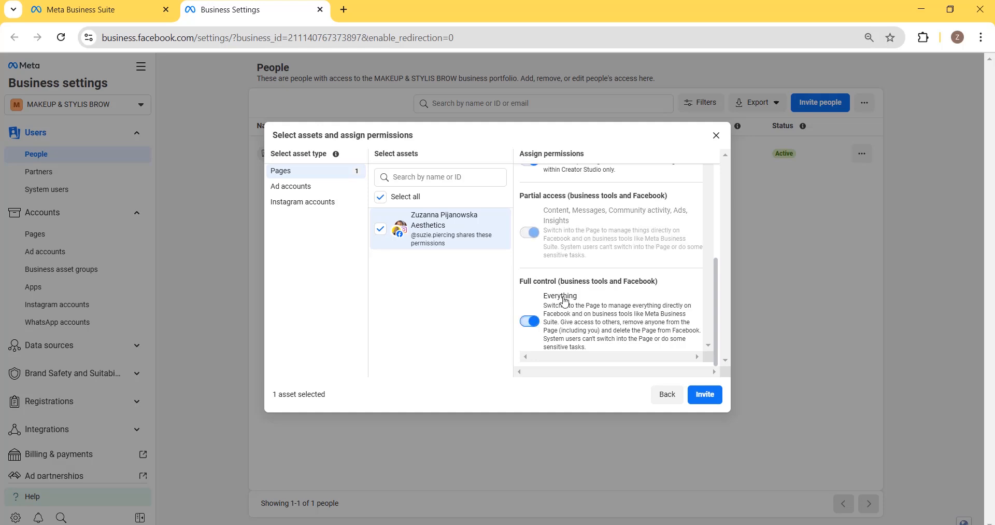
{"action": "scroll", "coordinate": [564, 256], "scroll_direction": "down", "scroll_amount": 3}
{"action": "left_click", "coordinate": [292, 187]}
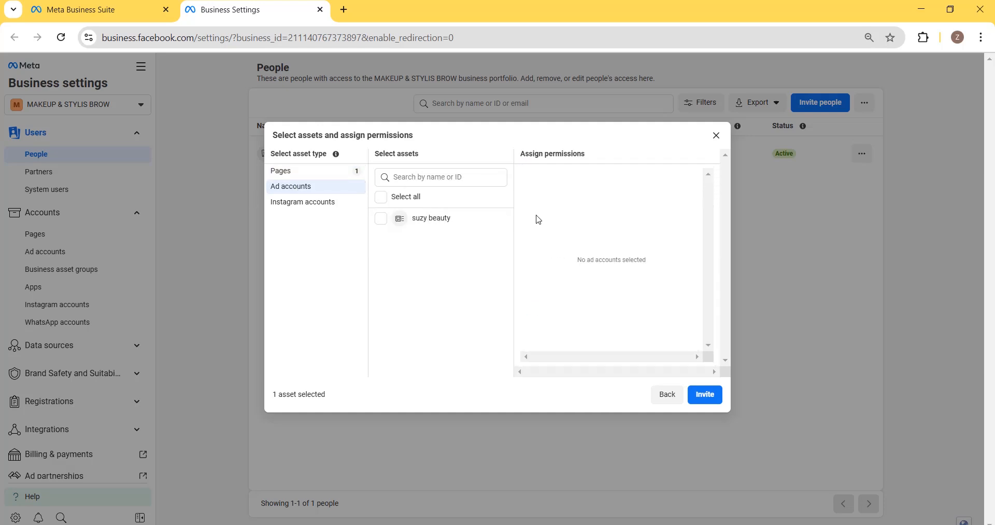
- Add the suzy beauty ad account with full management control and send the invitation
{"action": "left_click", "coordinate": [398, 223]}
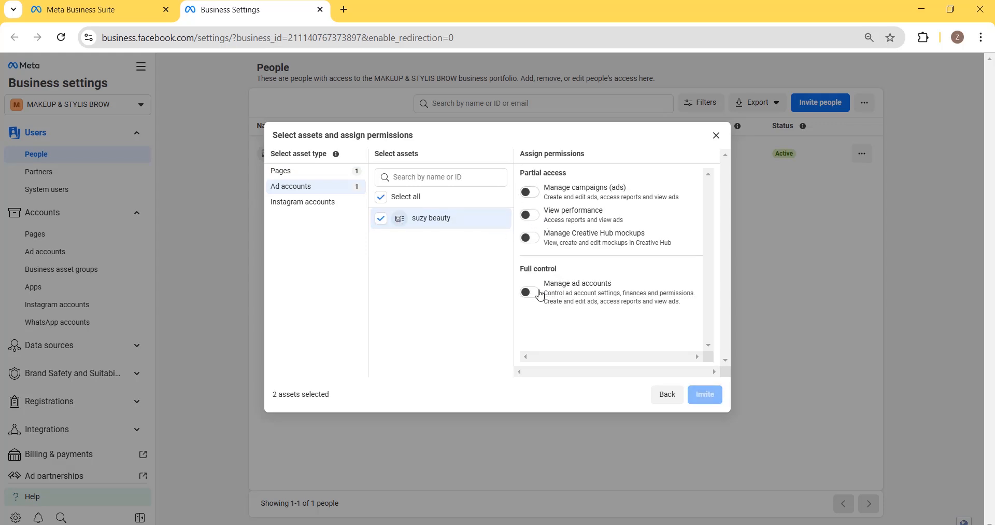
{"action": "left_click", "coordinate": [531, 292]}
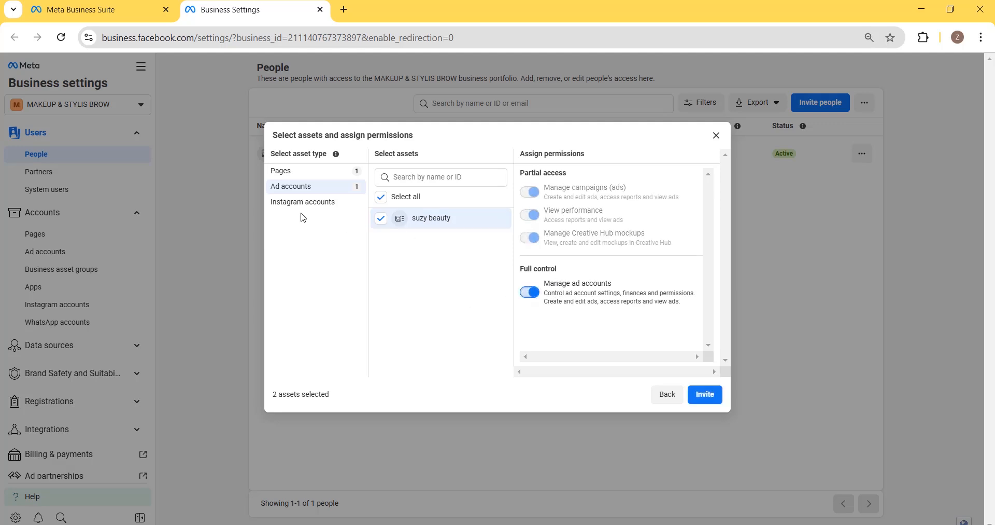
{"action": "left_click", "coordinate": [317, 201]}
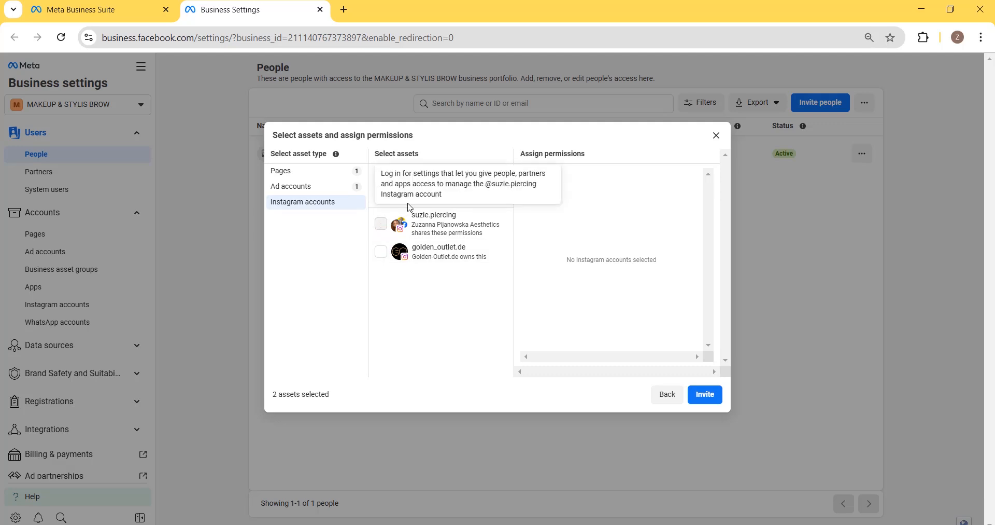
{"action": "left_click", "coordinate": [336, 188]}
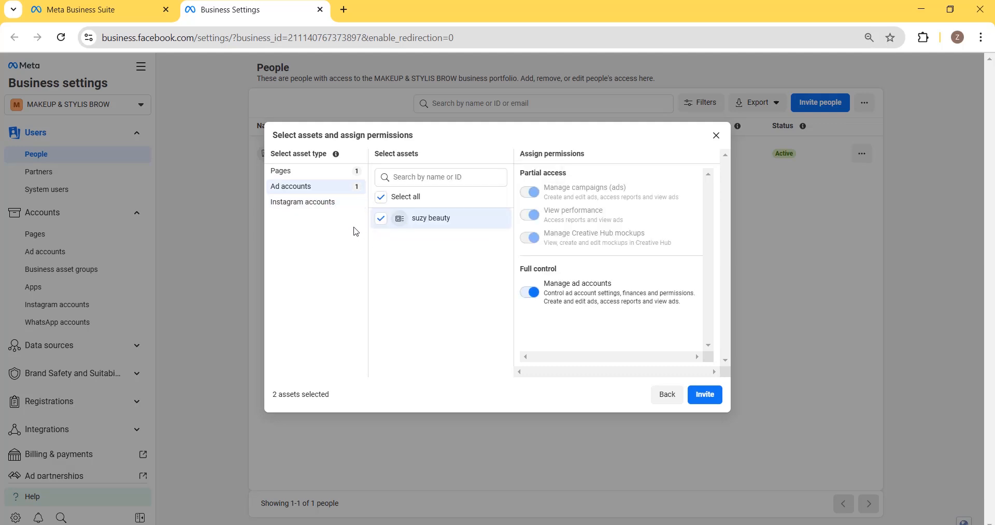
{"action": "left_click", "coordinate": [715, 393]}
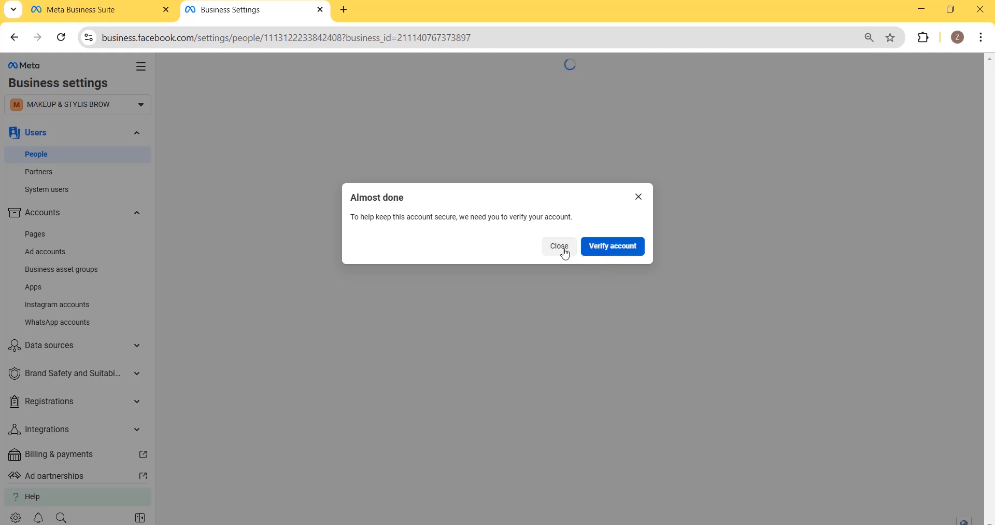
- Verify the account by requesting a confirmation text message to the phone
{"action": "left_click", "coordinate": [612, 247]}
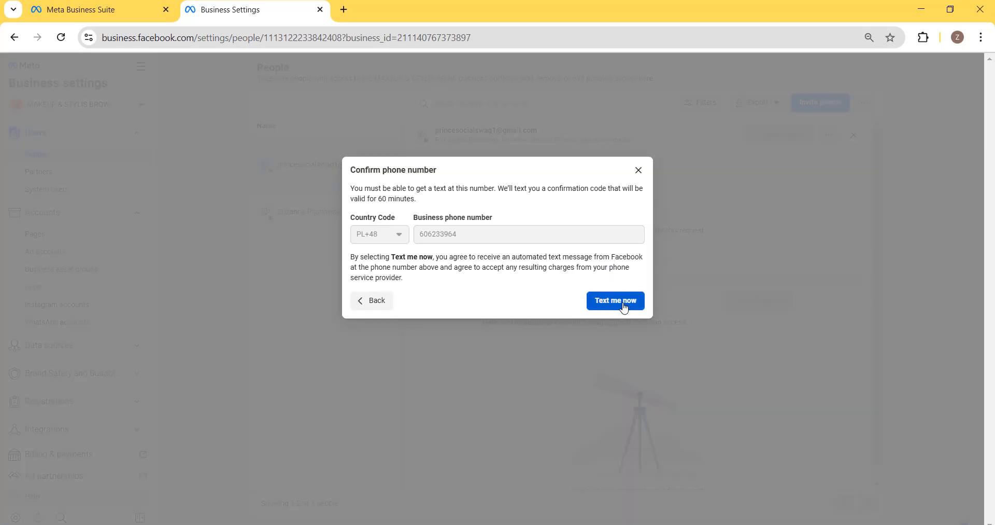
{"action": "left_click", "coordinate": [625, 307]}
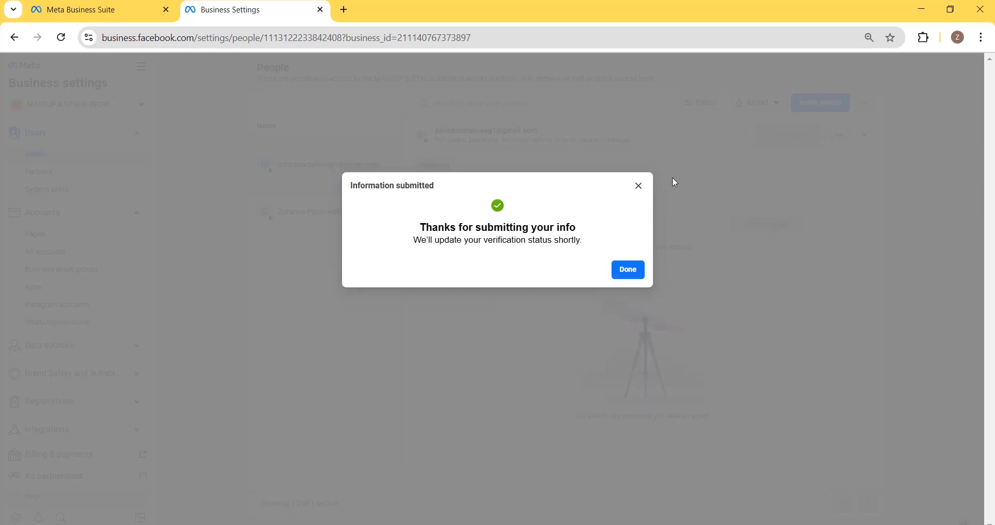
{"action": "left_click", "coordinate": [630, 269]}
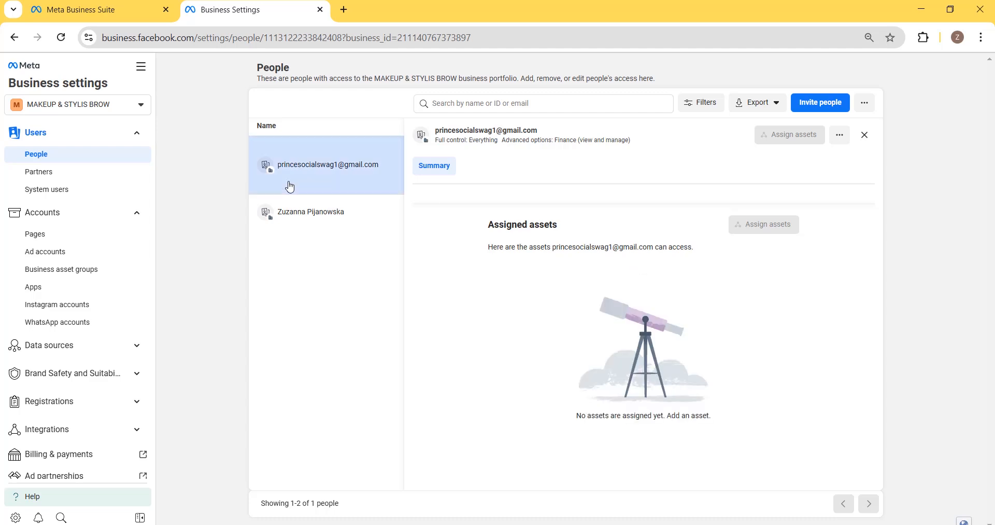